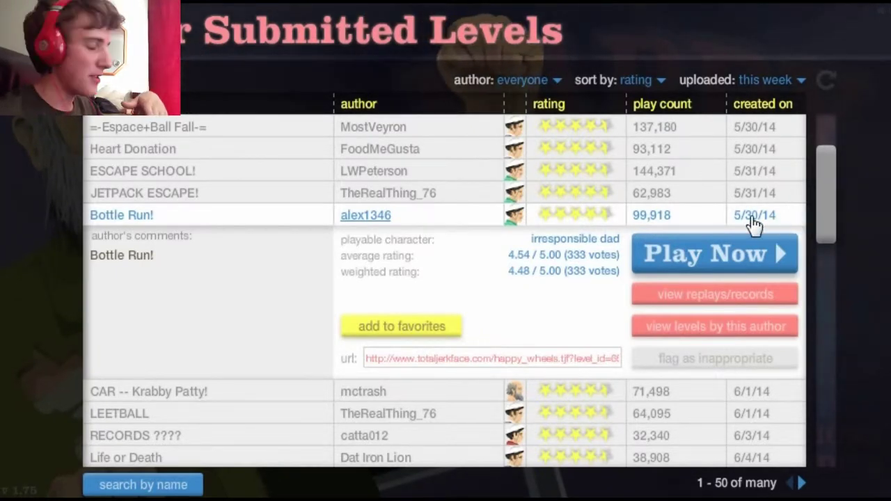
Start Bottle Run! and ride over the bottles to the finish flag in 9.60 seconds.
{"action": "left_click", "coordinate": [699, 254]}
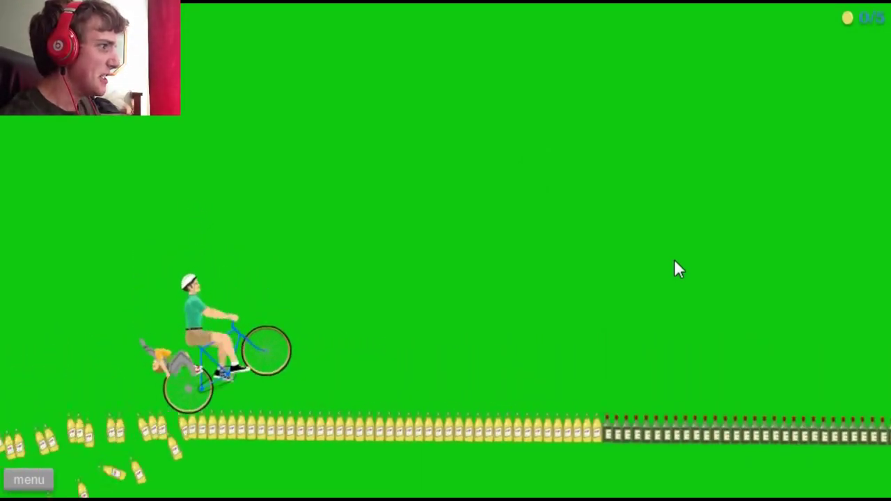
{"action": "key", "text": "Up"}
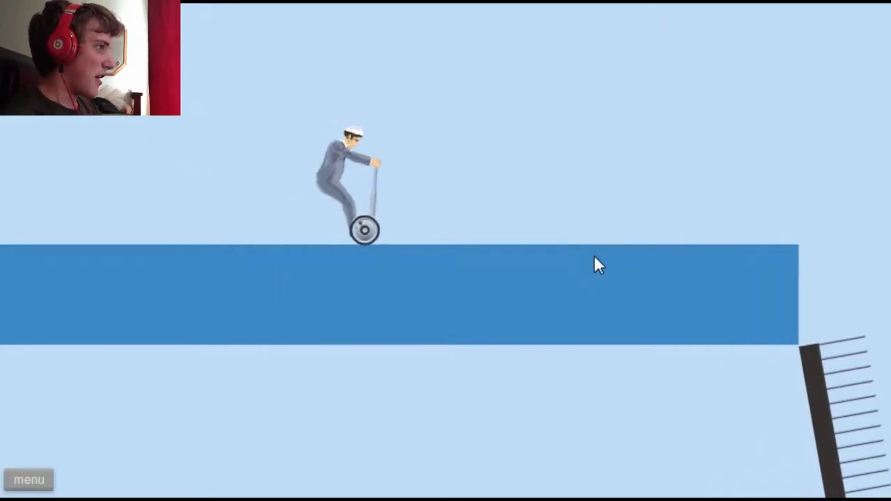
Ride the Very Hard Spikefall! segway off the platform, restarting after crashes.
{"action": "key", "text": "Up"}
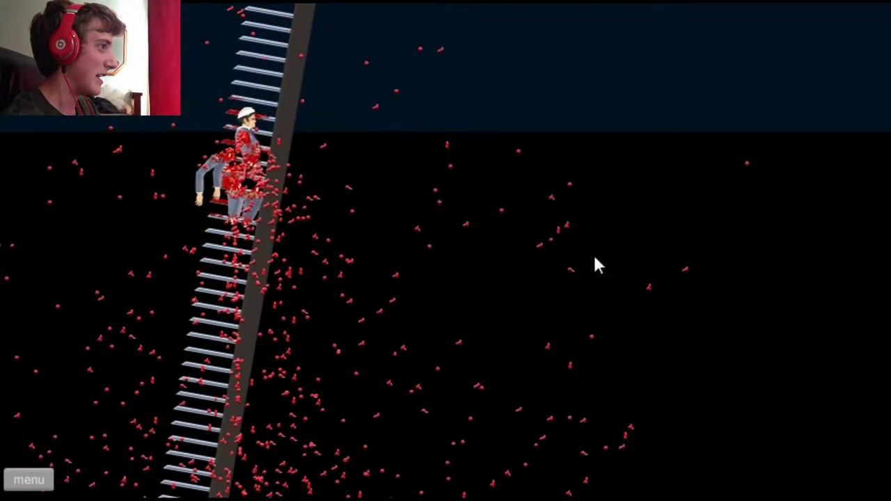
{"action": "key", "text": "Escape"}
{"action": "key", "text": "Tab"}
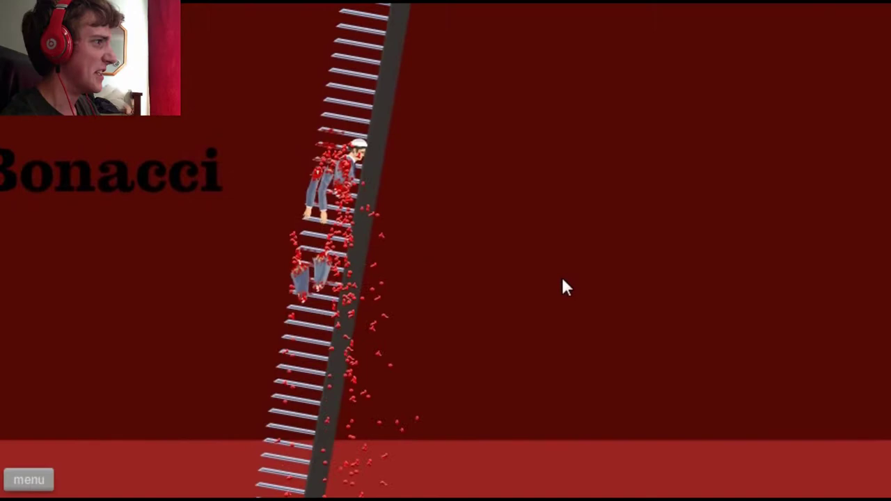
Pause the level and exit back to the user-submitted levels list.
{"action": "key", "text": "Escape"}
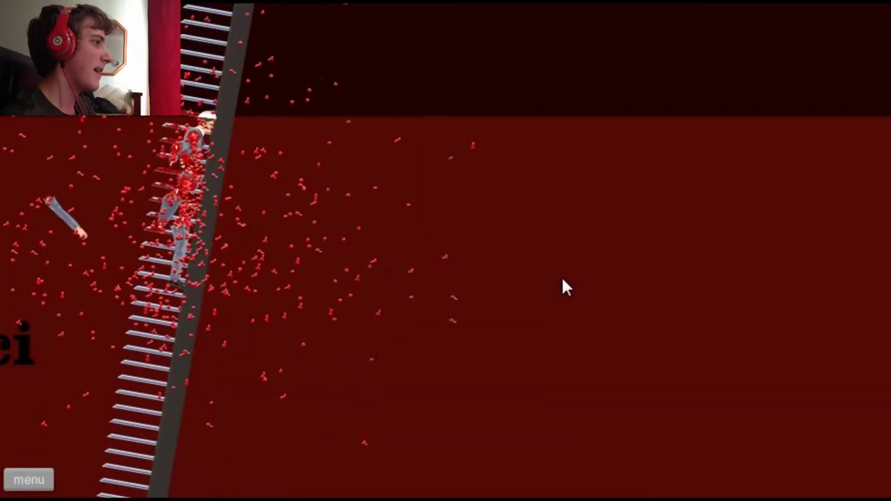
{"action": "key", "text": "Escape"}
{"action": "left_click", "coordinate": [444, 370]}
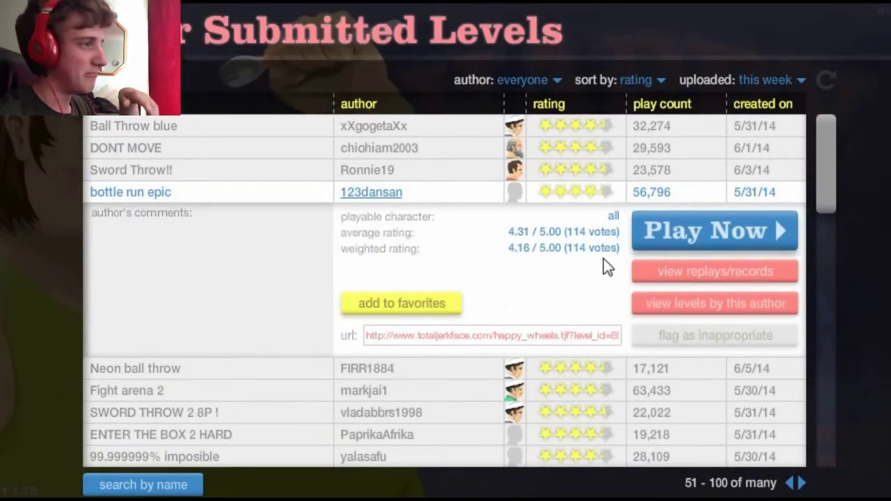
Play bottle run epic by 123dansan and finish it in 11.97 seconds.
{"action": "left_click", "coordinate": [714, 231]}
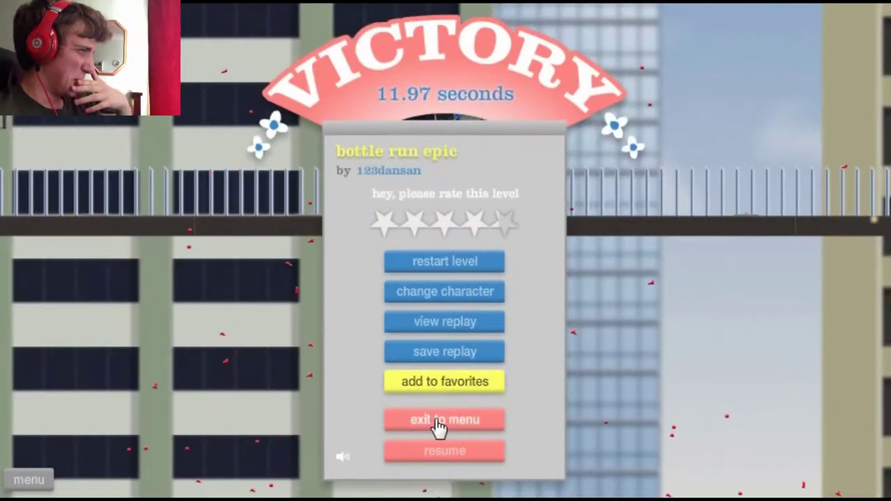
Play the Spanish welcome-sign segway level, ejecting the rider and restarting after deaths.
{"action": "left_click", "coordinate": [439, 421]}
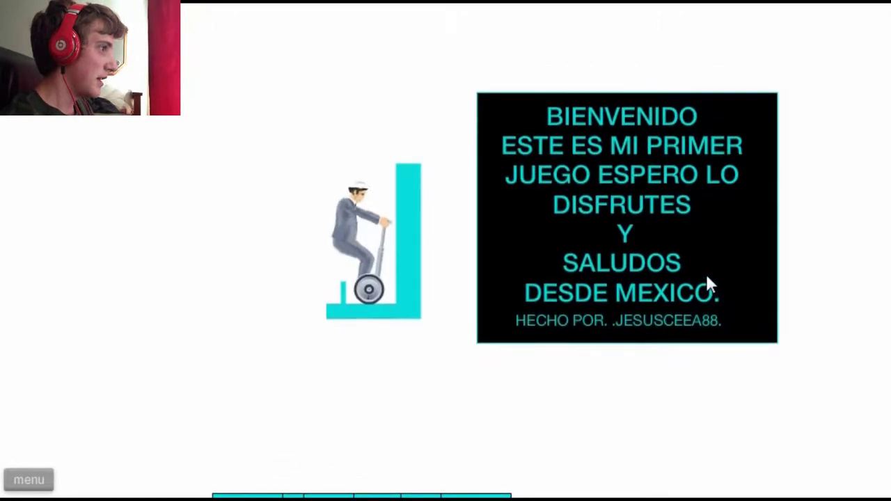
{"action": "key", "text": "z"}
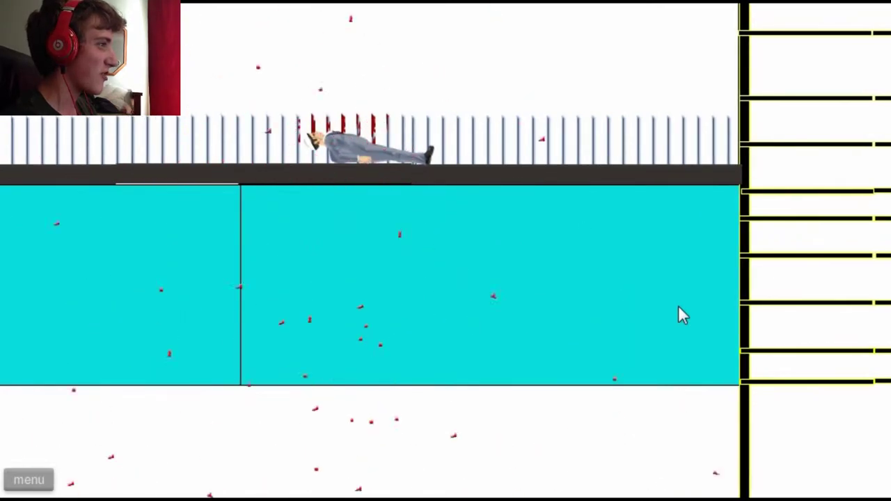
{"action": "key", "text": "Escape"}
{"action": "key", "text": "r"}
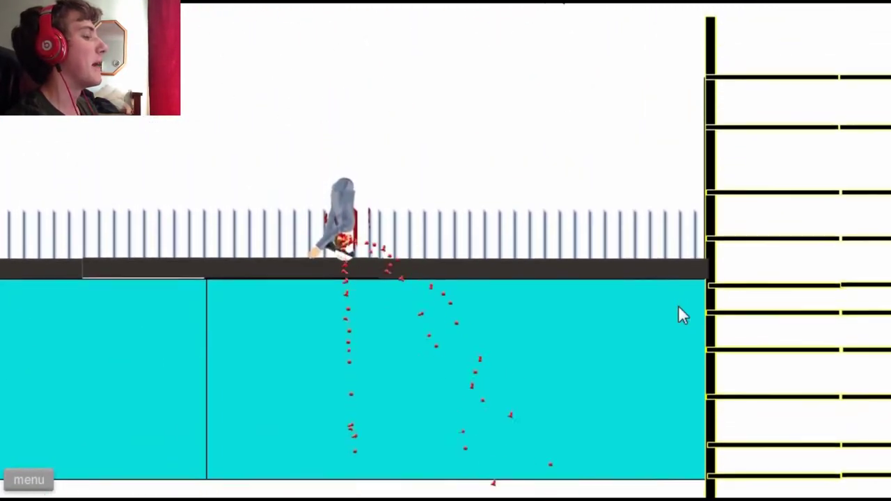
{"action": "key", "text": "r"}
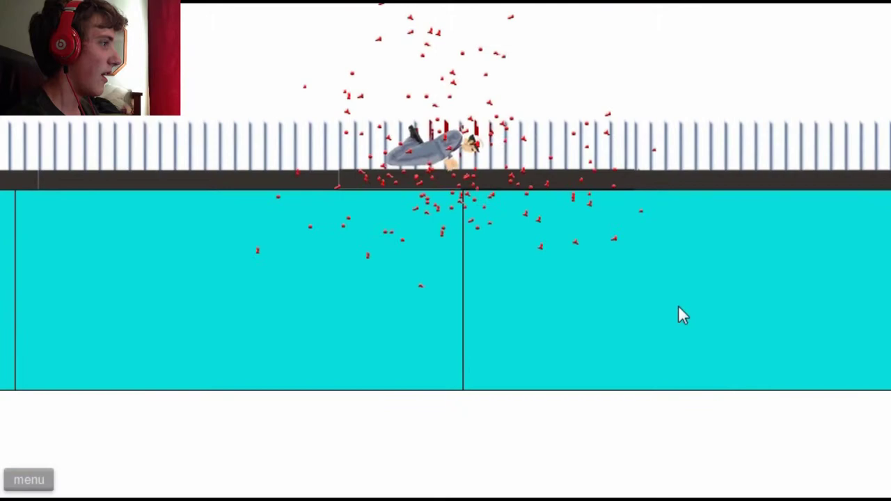
{"action": "key", "text": "r"}
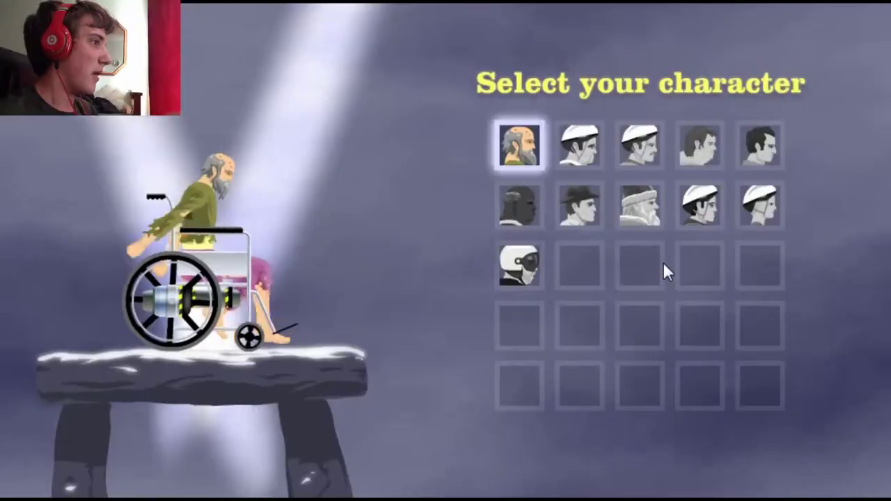
Pick a character and ride the meteor run into the TV section until crashing.
{"action": "left_click", "coordinate": [638, 139]}
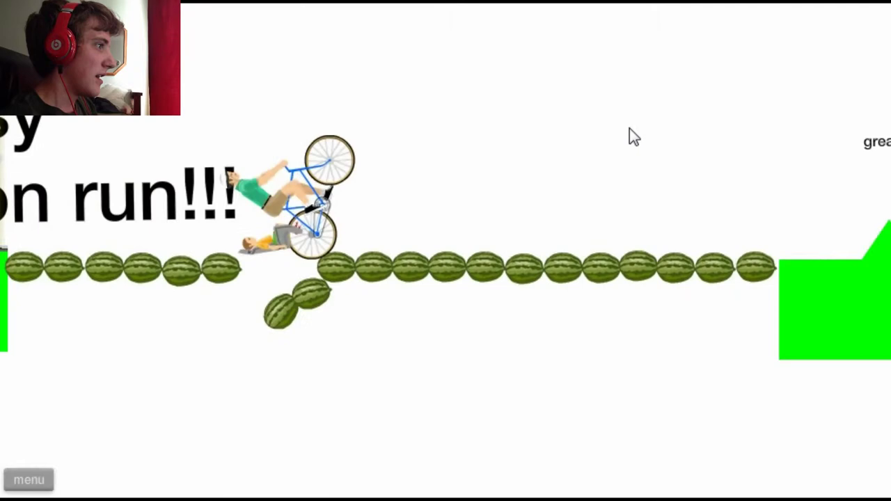
{"action": "key", "text": "Up"}
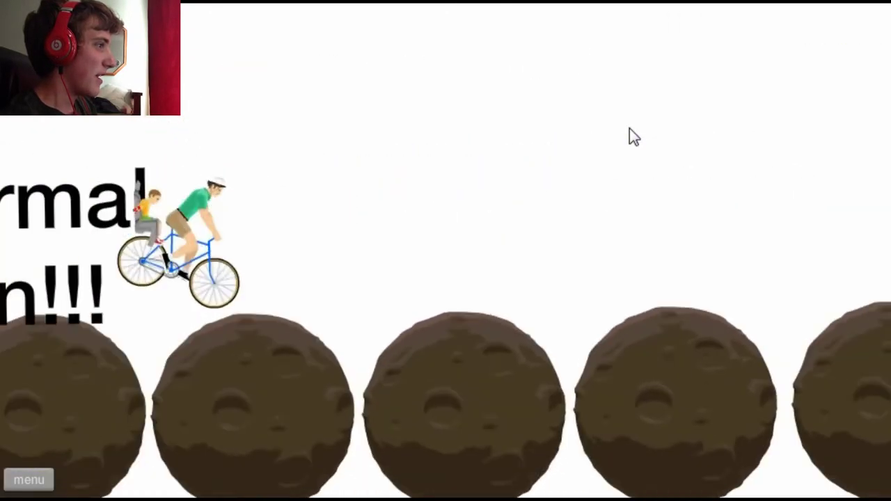
{"action": "key", "text": "Up"}
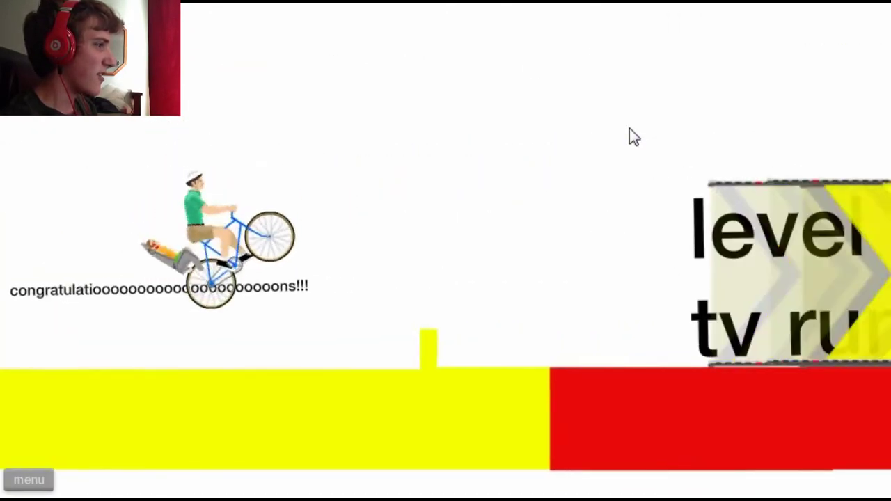
{"action": "key", "text": "Up"}
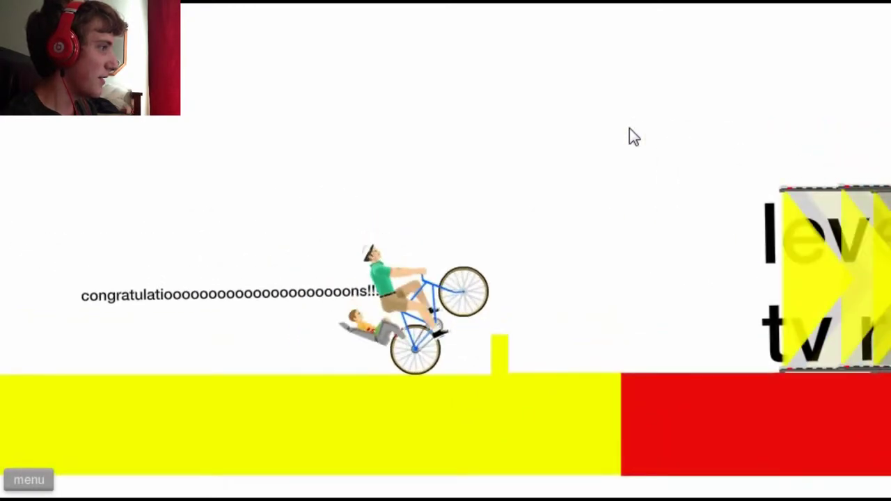
{"action": "key", "text": "Up"}
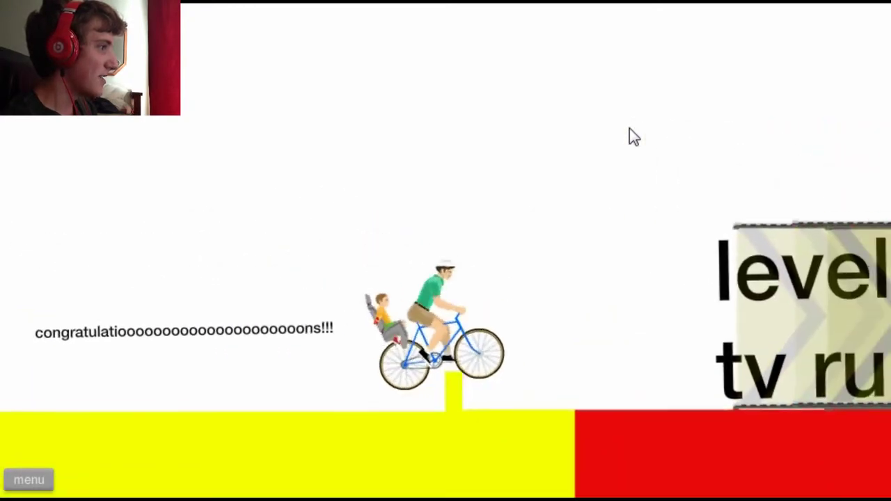
{"action": "key", "text": "Up"}
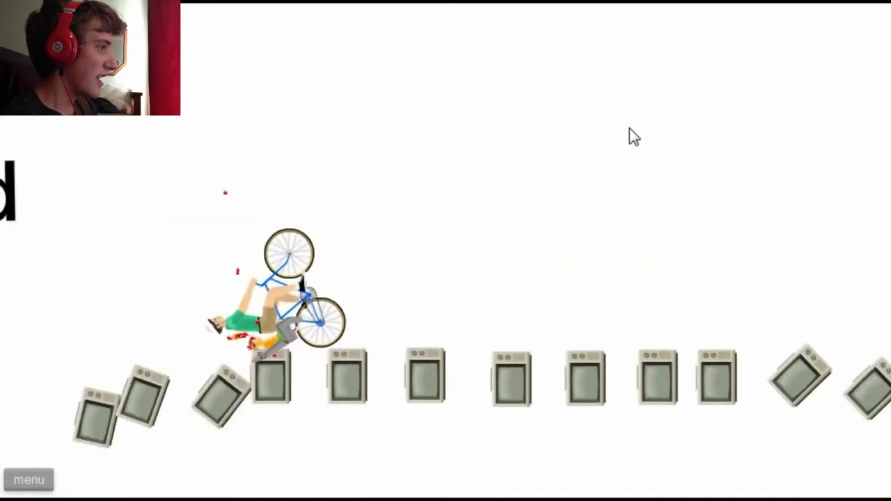
{"action": "key", "text": "Up"}
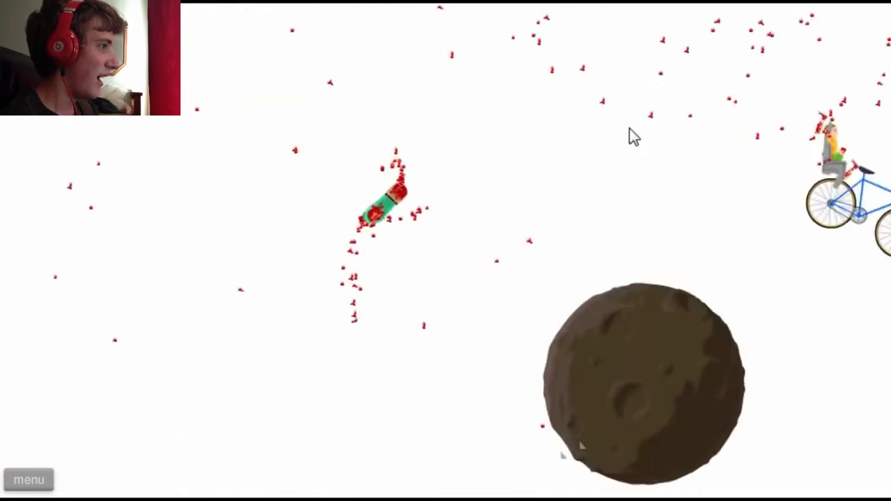
{"action": "key", "text": "Tab"}
Ride across the asteroids, restarting after crashes, through to the level 4 area.
{"action": "key", "text": "Up"}
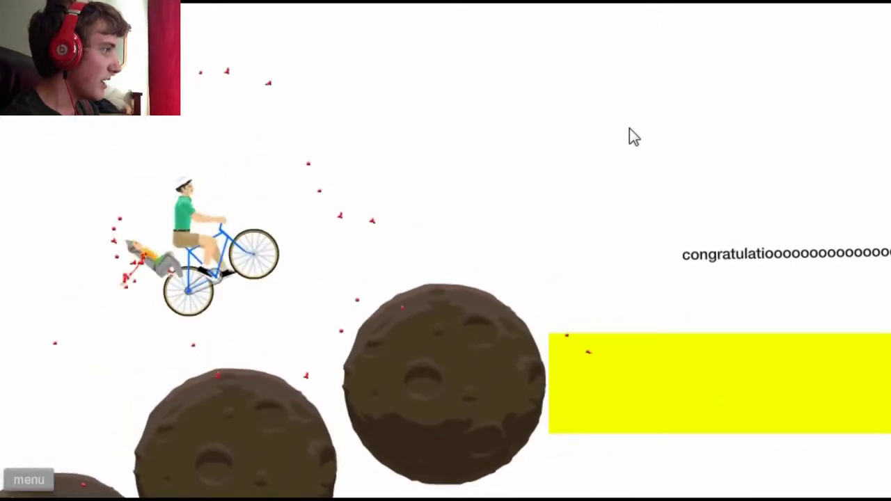
{"action": "key", "text": "Up"}
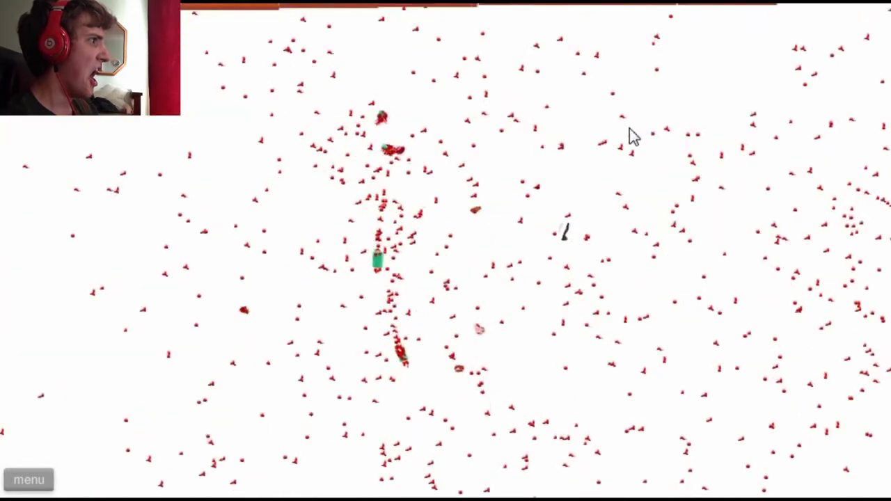
{"action": "key", "text": "Up"}
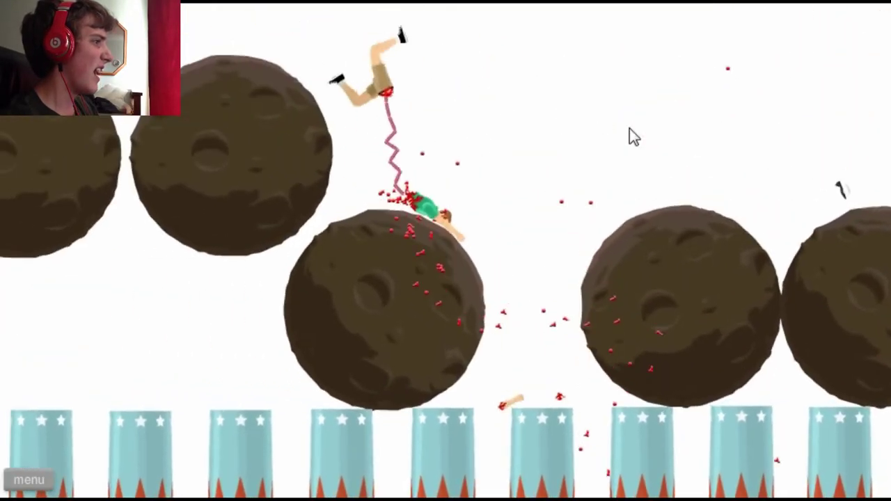
{"action": "key", "text": "Up"}
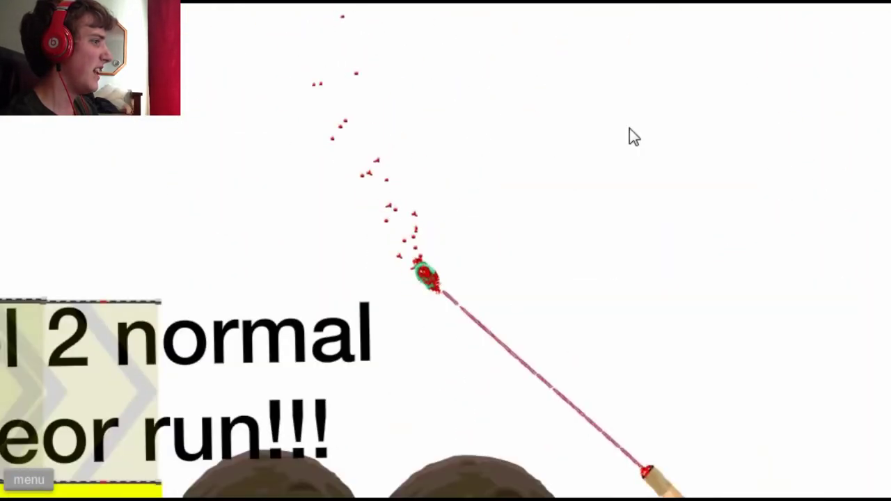
{"action": "key", "text": "Up"}
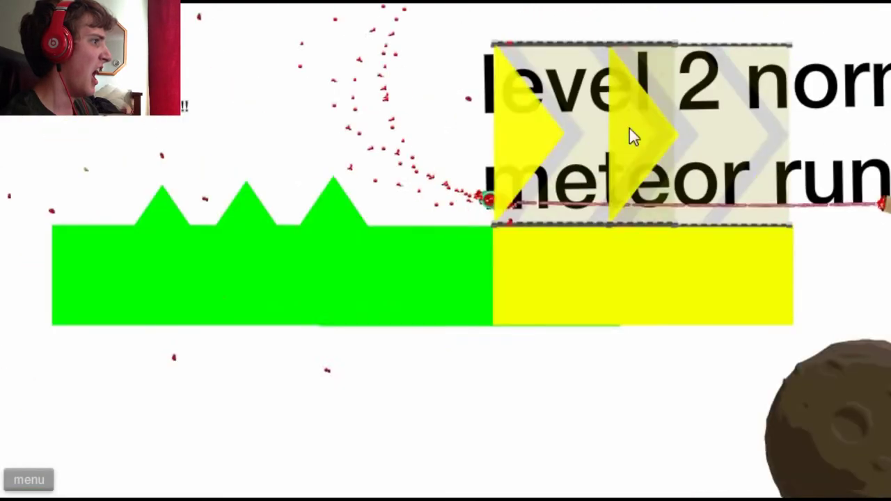
{"action": "key", "text": "Up"}
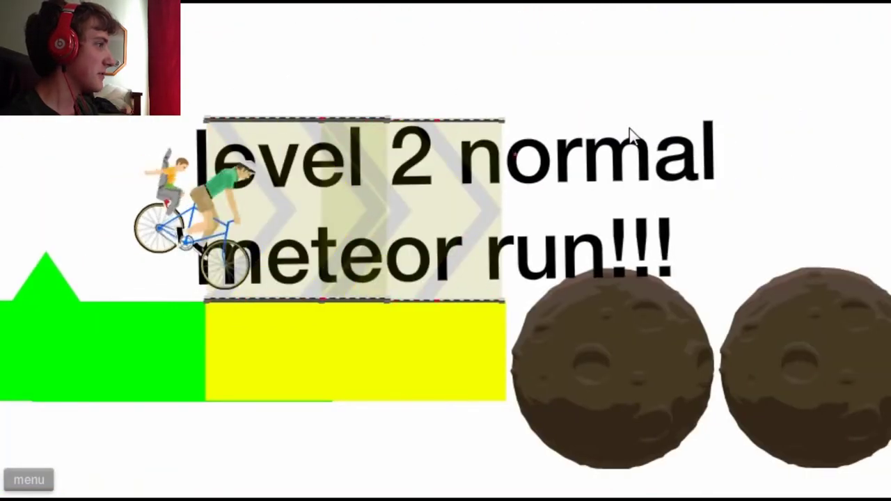
{"action": "key", "text": "Up"}
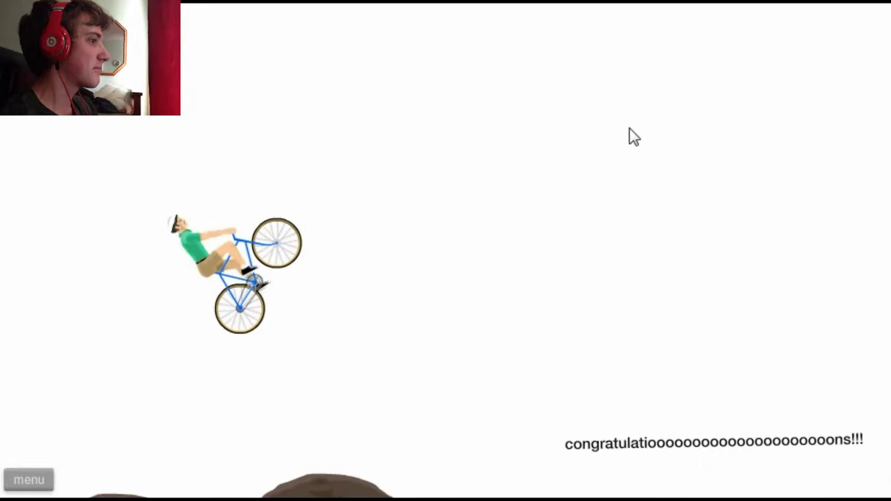
{"action": "key", "text": "Up"}
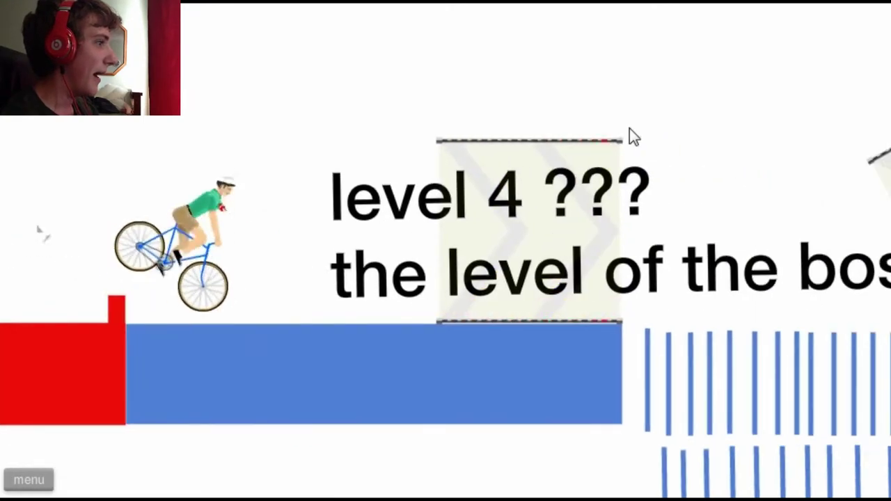
{"action": "key", "text": "Up"}
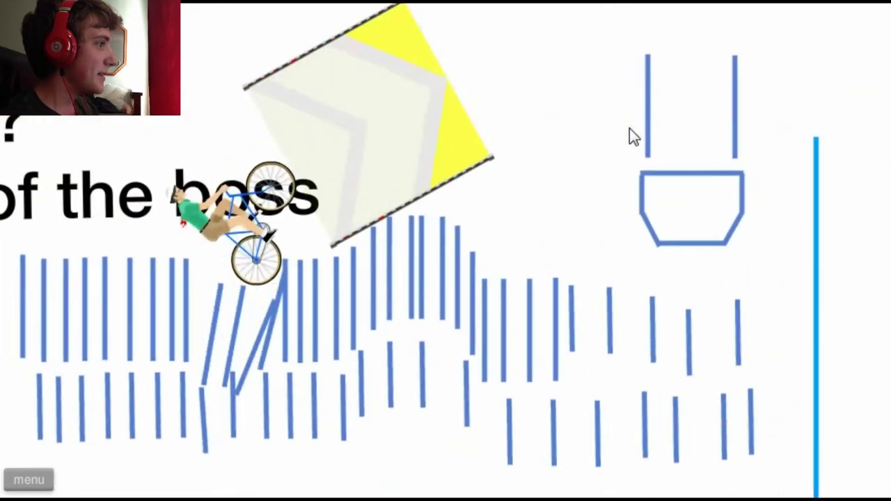
{"action": "key", "text": "Up"}
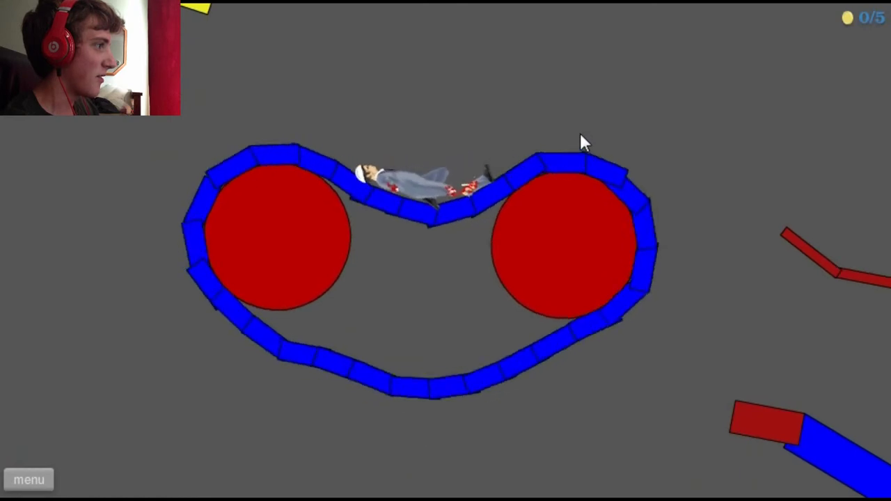
Restart and ride Rope Swing IT v1 to a 35.60-second win, restarting after falls.
{"action": "key", "text": "Escape"}
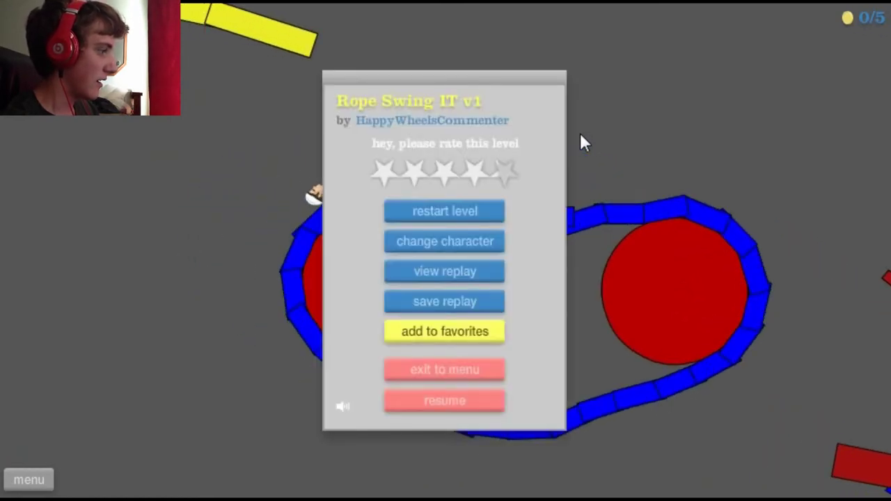
{"action": "key", "text": "Tab"}
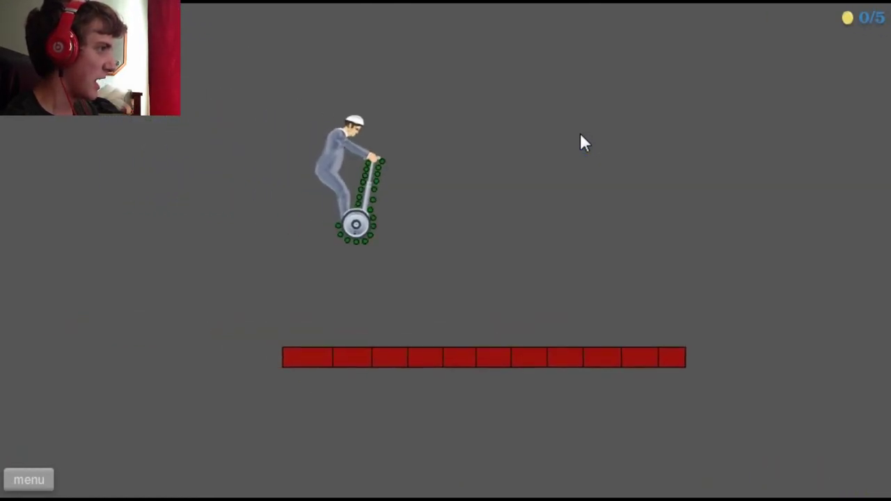
{"action": "key", "text": "Up"}
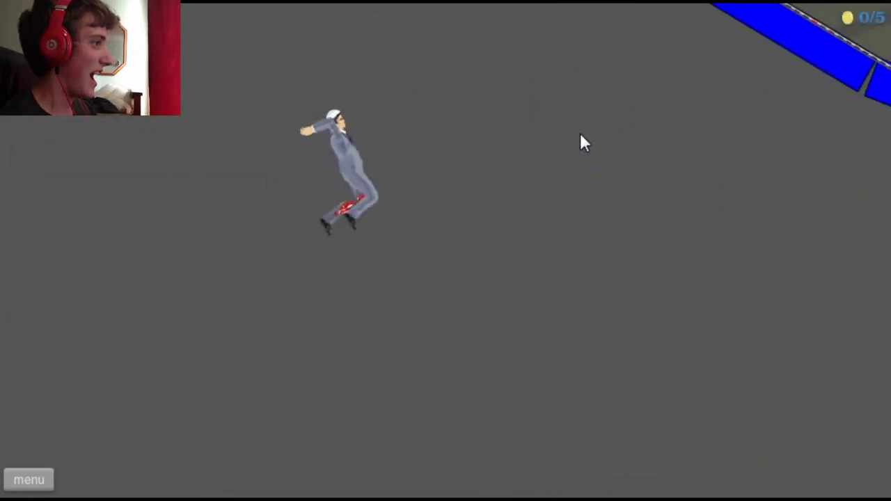
{"action": "key", "text": "r"}
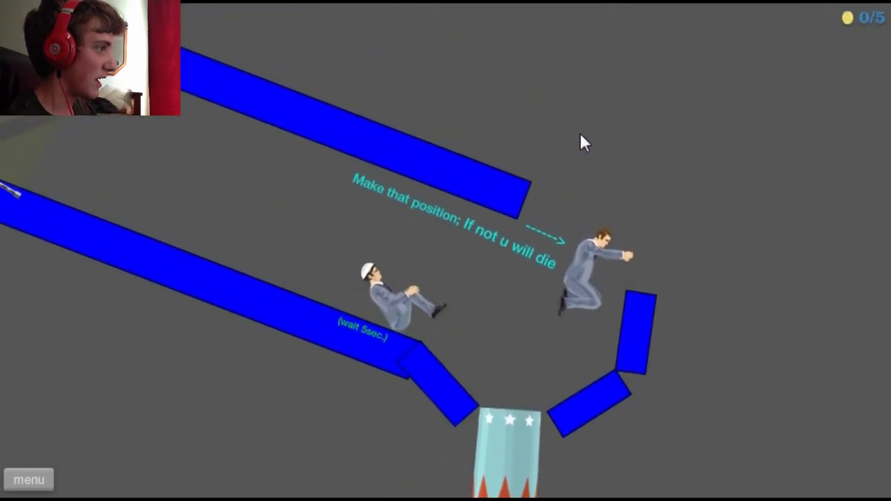
{"action": "key", "text": "Down"}
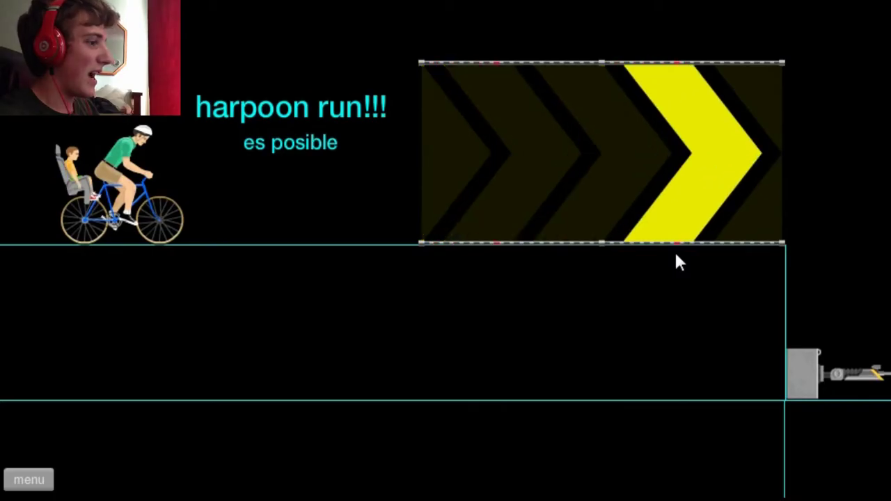
Ride harpoon run extreme past the boost arrows, restart after harpoon hits, then pause.
{"action": "key", "text": "Up"}
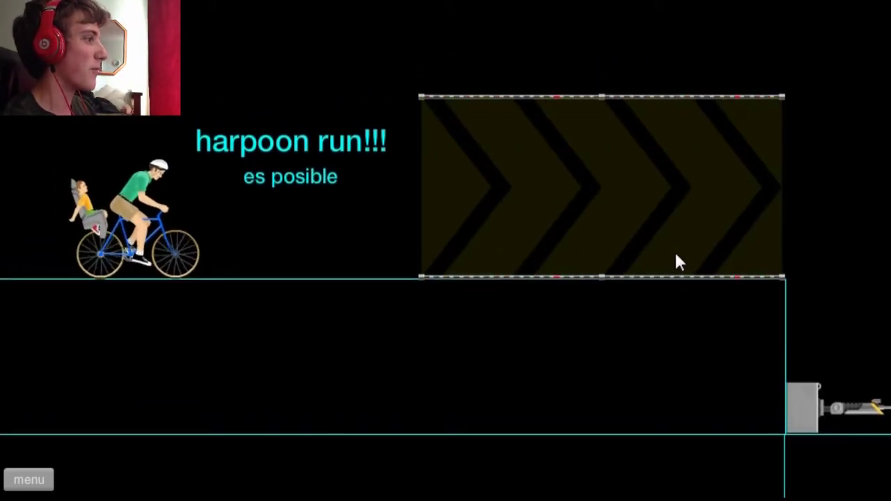
{"action": "key", "text": "Up"}
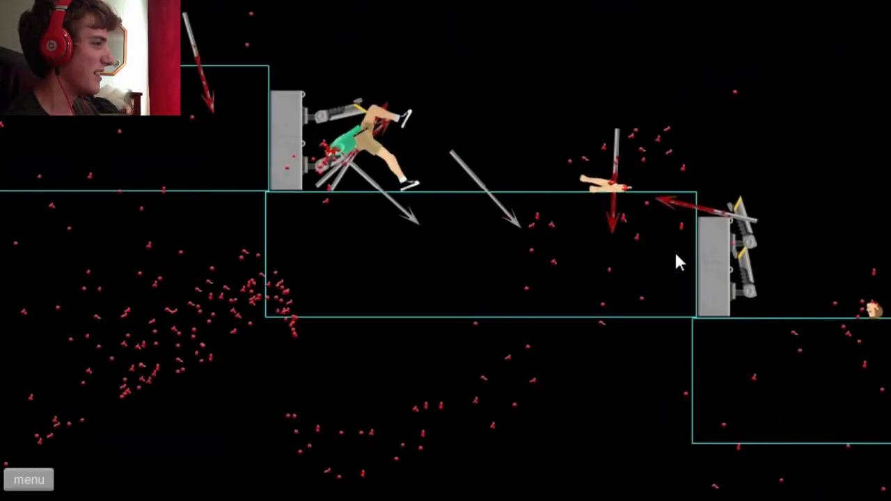
{"action": "key", "text": "Tab"}
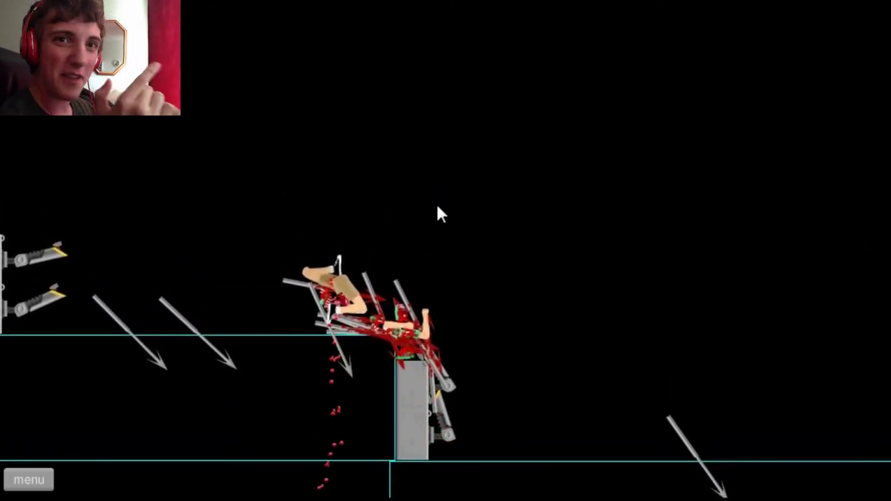
{"action": "key", "text": "Escape"}
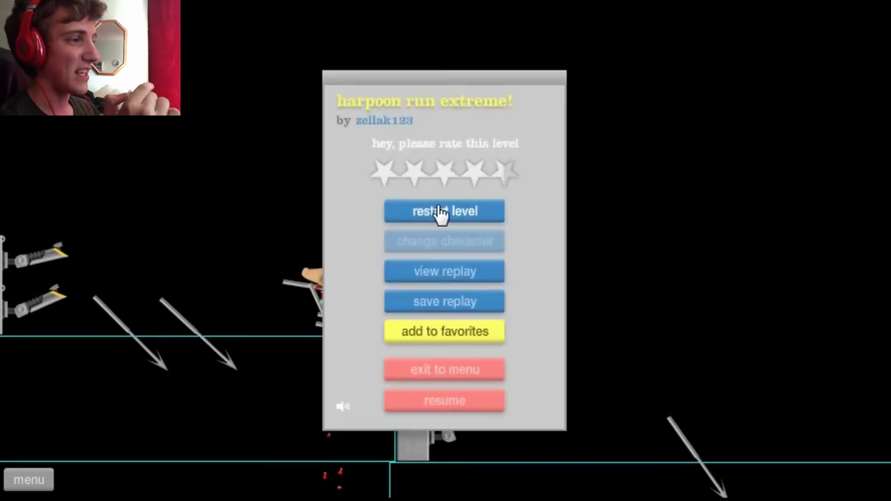